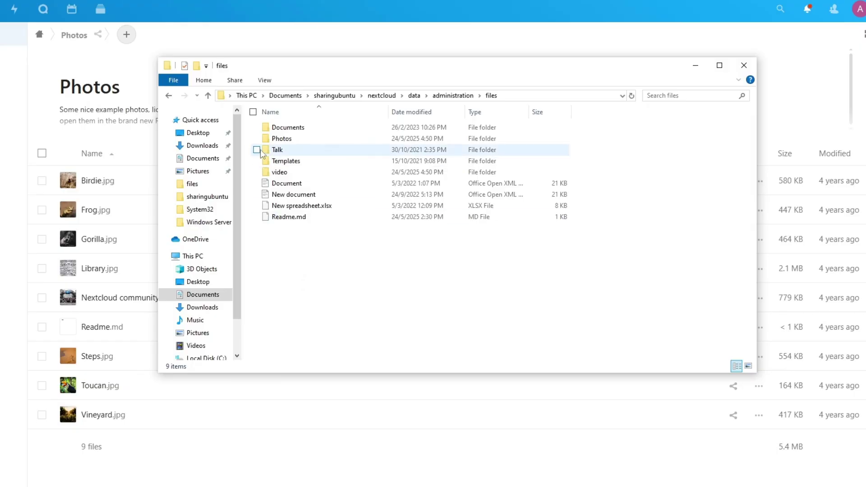
Step: In File Explorer, browse from the administration folder through files into the Photos folder
mouse_move(296, 163)
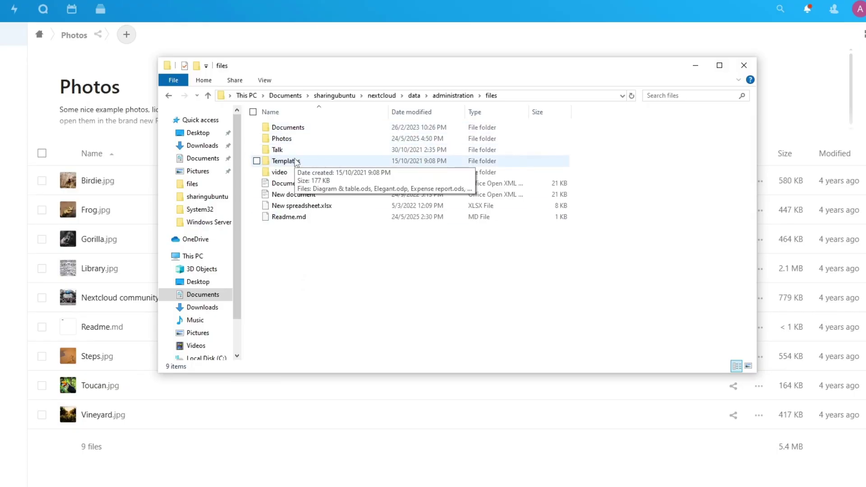
left_click(453, 95)
double_click(298, 140)
left_click(299, 140)
double_click(298, 140)
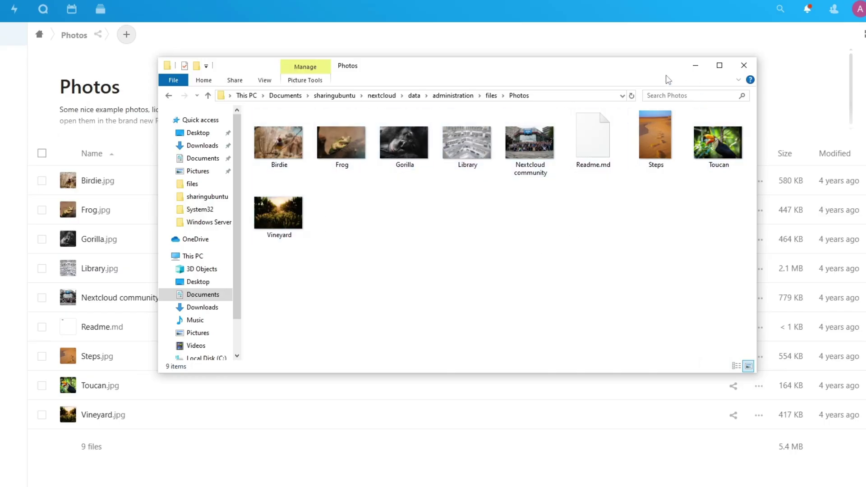
Step: Position the Photos window beside Nextcloud to compare their nine items
left_click_drag(444, 79, 660, 85)
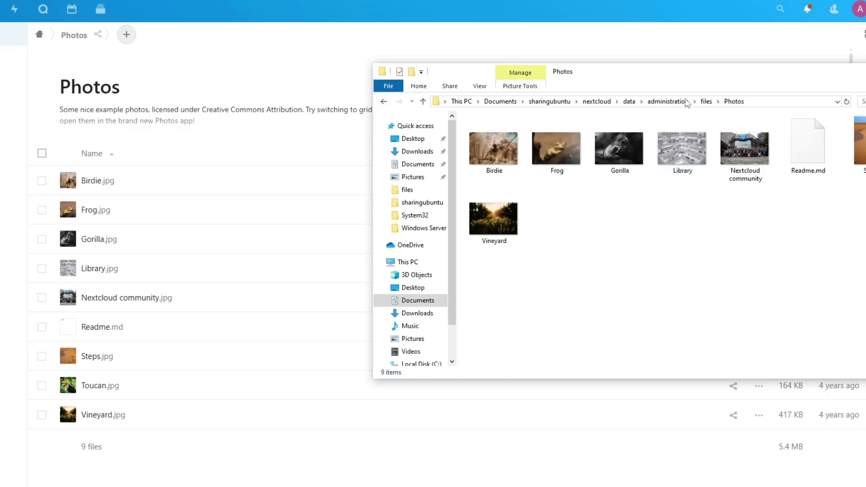
left_click_drag(697, 78, 491, 83)
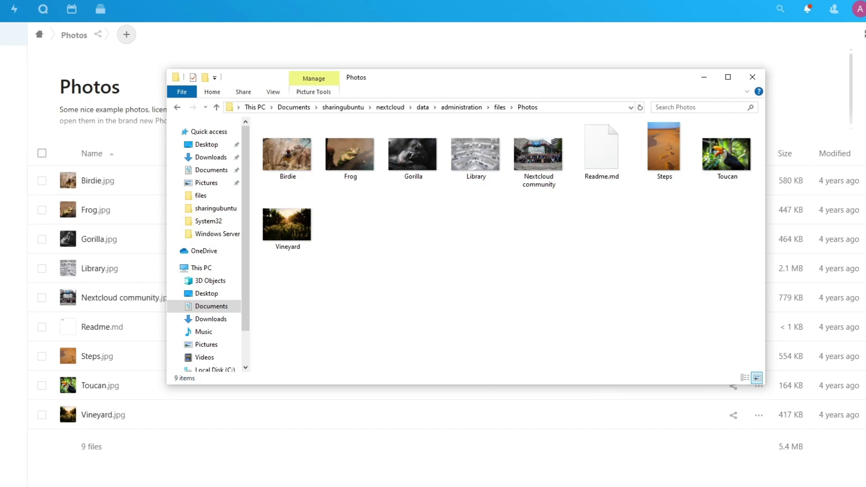
mouse_move(135, 485)
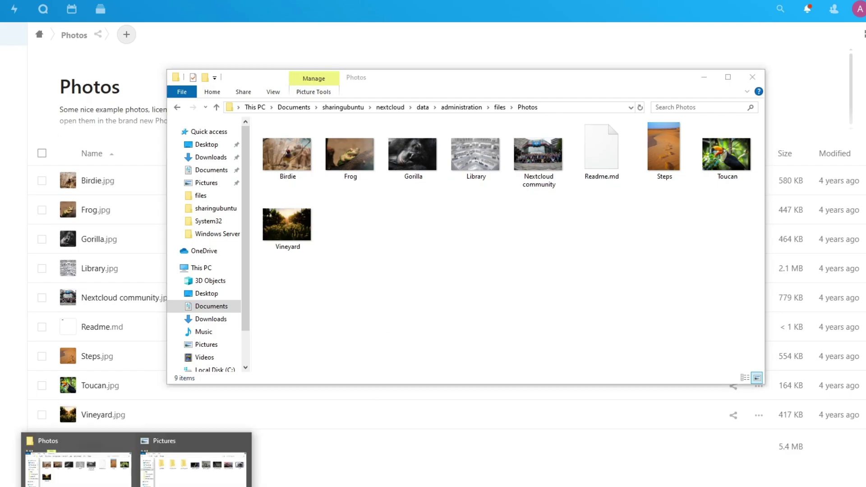
Step: Paste clone trooper, clone trooper 2, clone trooper 3 and mac os wallpaper images into Photos
left_click(193, 467)
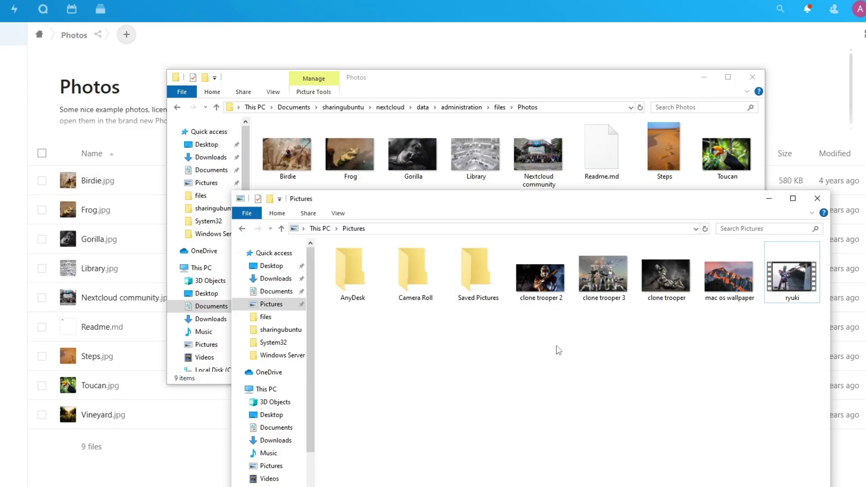
mouse_move(559, 351)
left_mouse_down()
mouse_move(560, 318)
mouse_move(633, 242)
mouse_move(730, 256)
mouse_move(719, 206)
mouse_move(729, 314)
left_mouse_up()
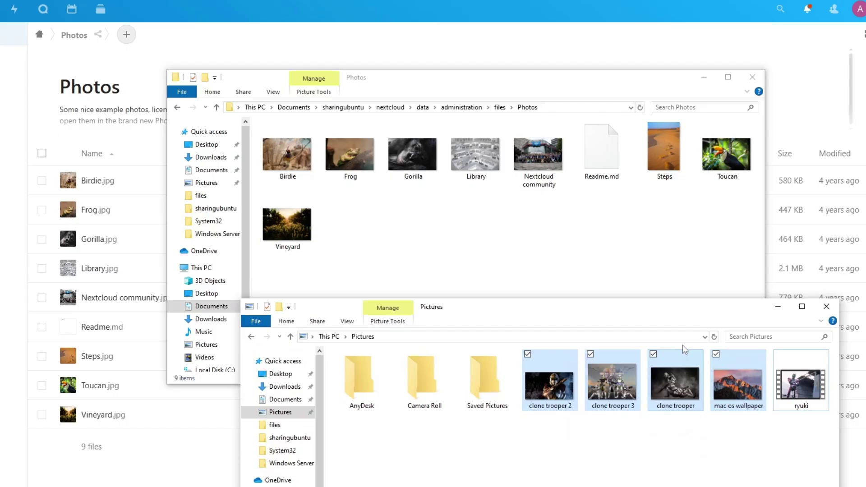
left_click(563, 228)
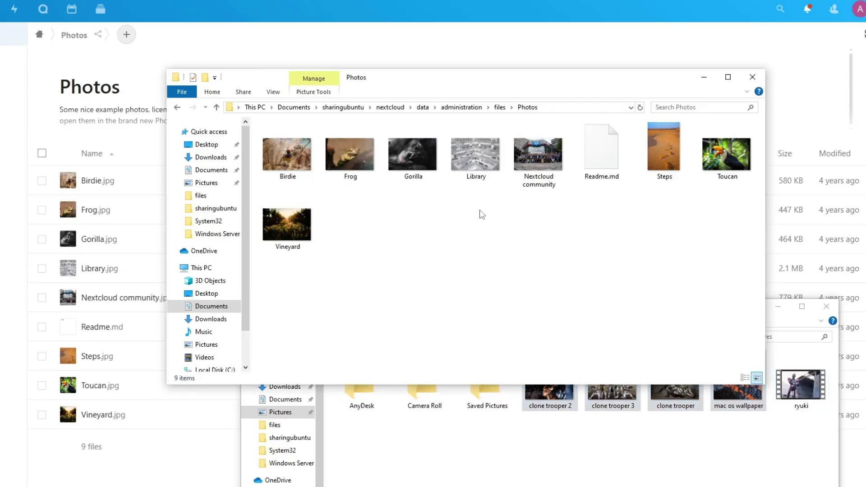
key("ctrl+v")
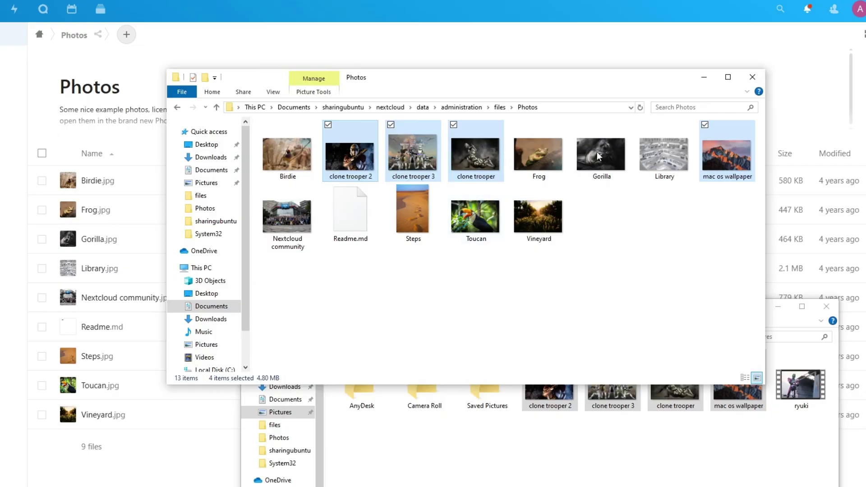
Step: Paste the ryuki video into data > administration > files > video, then minimize both windows
left_click(775, 449)
left_click(797, 388)
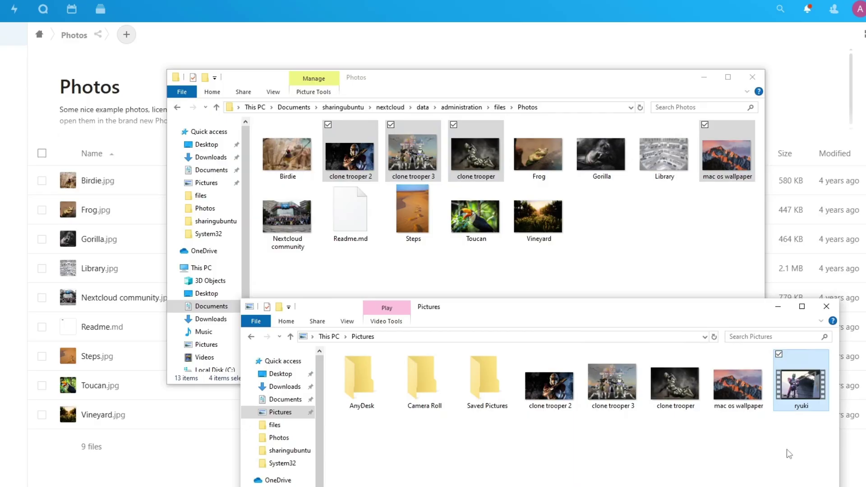
left_click(426, 110)
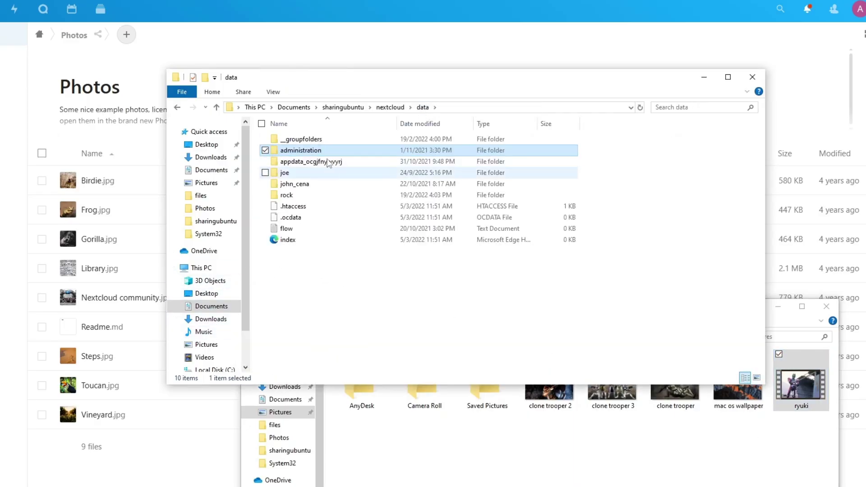
double_click(328, 150)
double_click(323, 150)
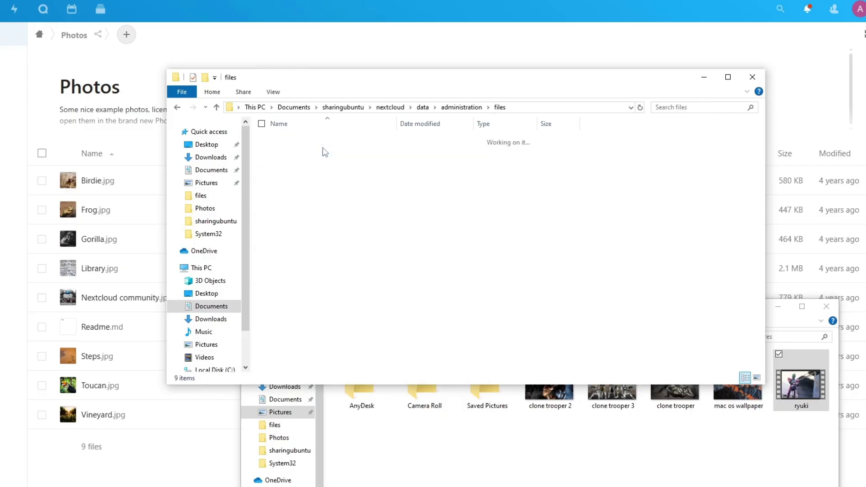
double_click(323, 183)
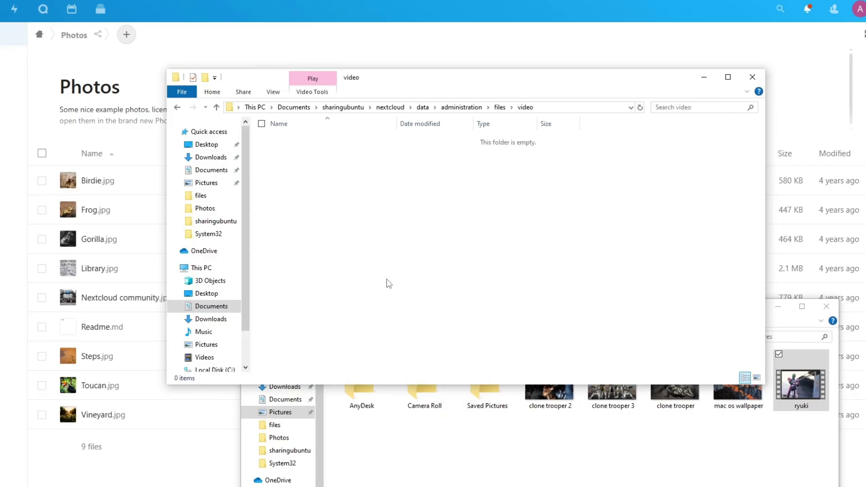
key("ctrl+v")
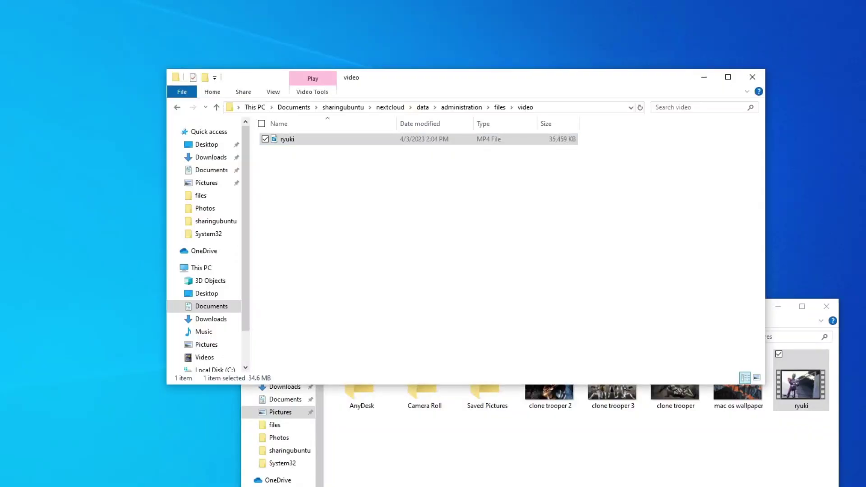
left_click(704, 78)
left_click(777, 305)
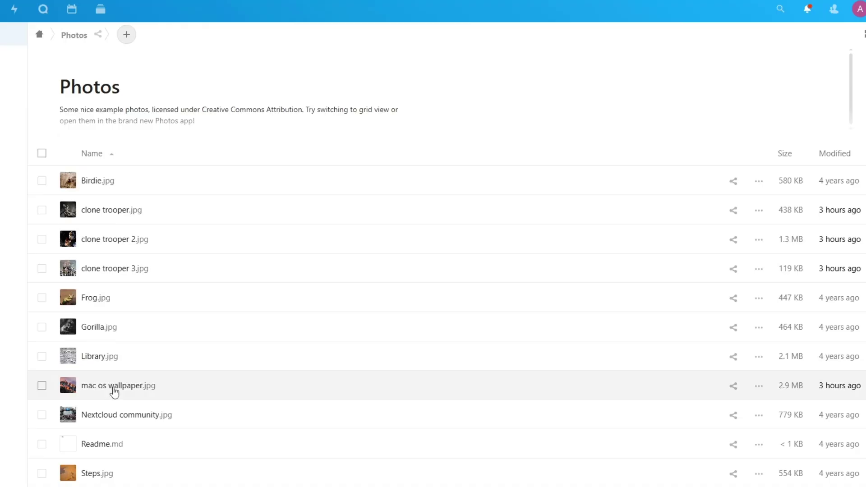
Step: Preview mac os wallpaper.jpg, then play and pause ryuki.mp4 to confirm both arrived
left_click(114, 391)
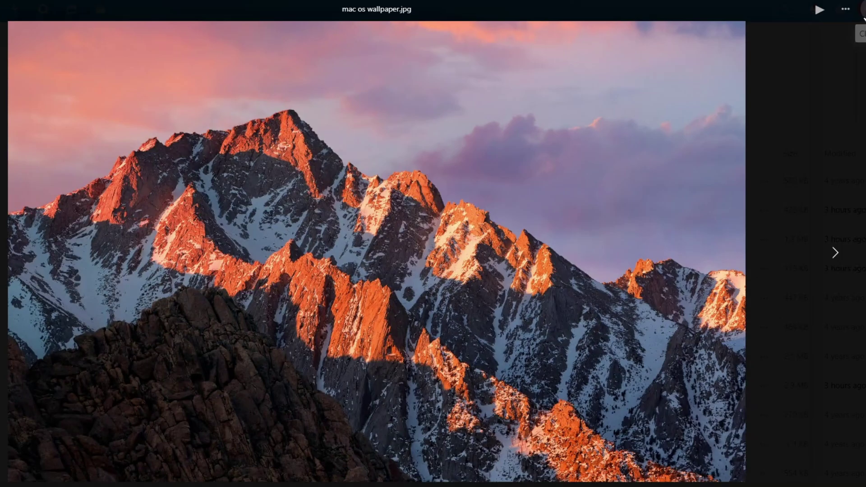
left_click(863, 10)
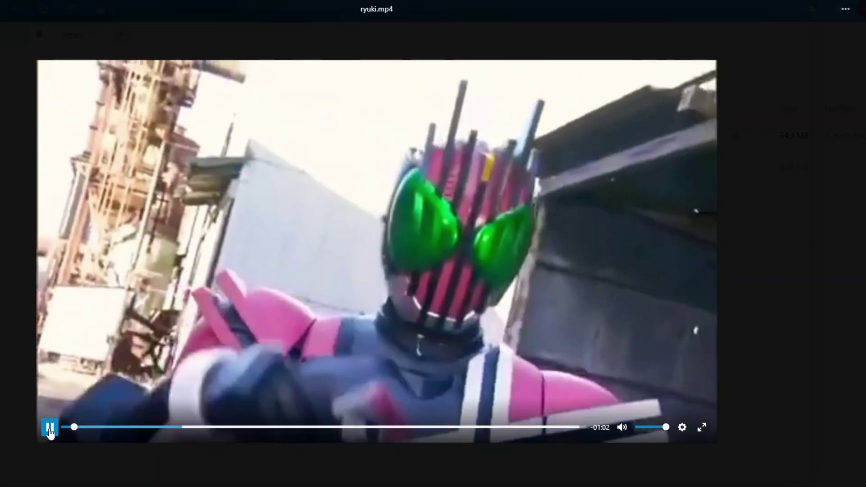
left_click(50, 429)
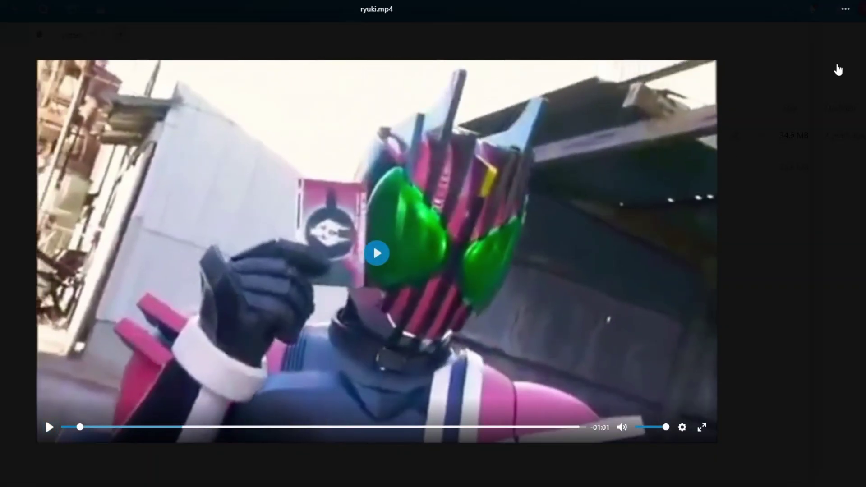
left_click(860, 9)
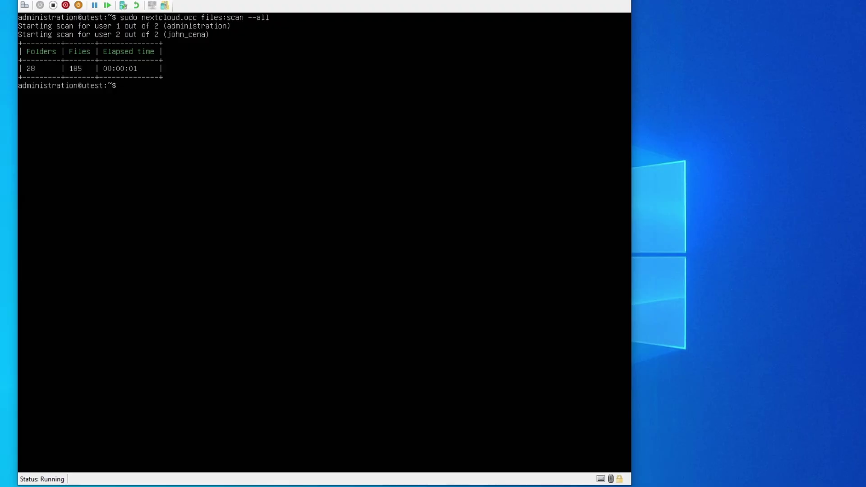
Step: Launch Midnight Commander with mc and browse into /mnt/winshare/nextcloud/data
type("mc")
key("Return")
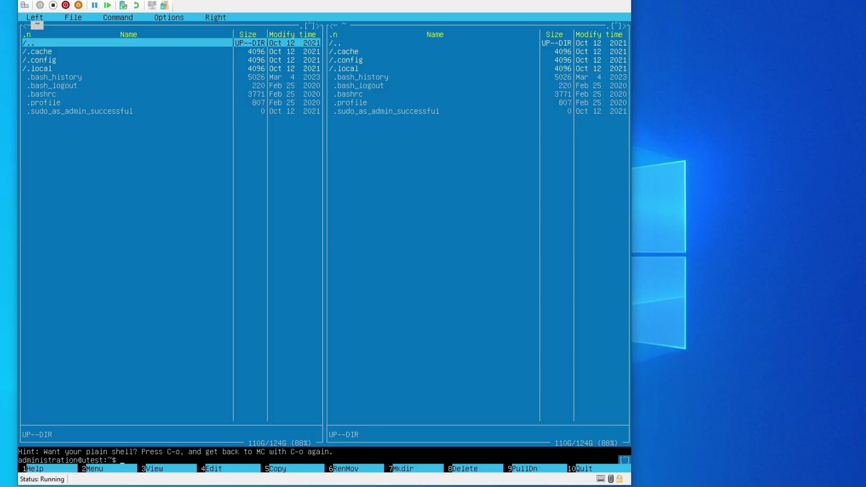
key("Return")
key("Up")
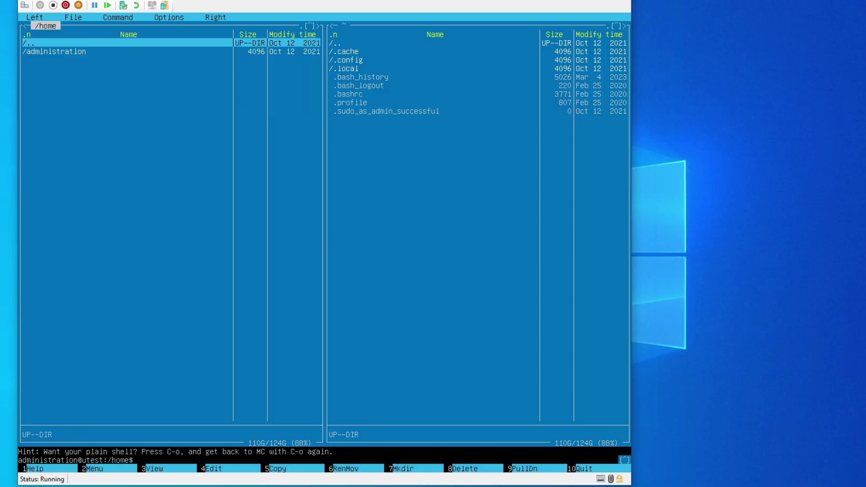
key("Return")
key("Up")
key("Up")
key("Up")
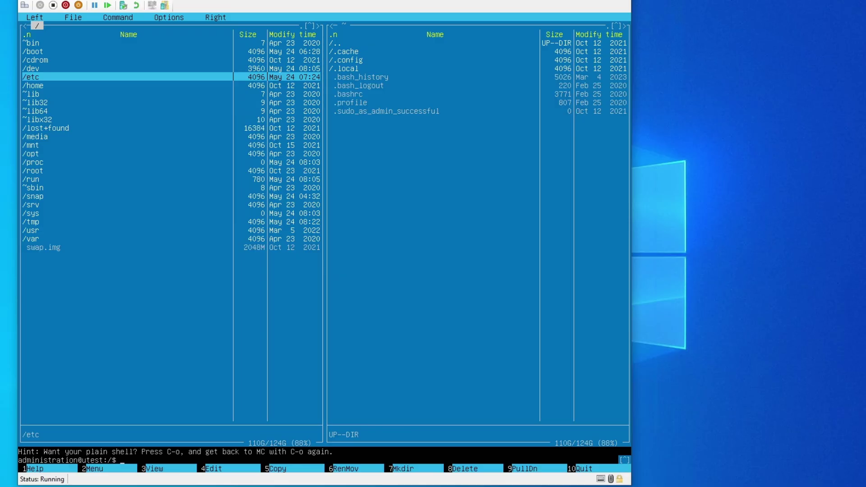
key("Down")
key("Down")
key("Down")
key("Down")
key("Down")
key("Down")
key("Down")
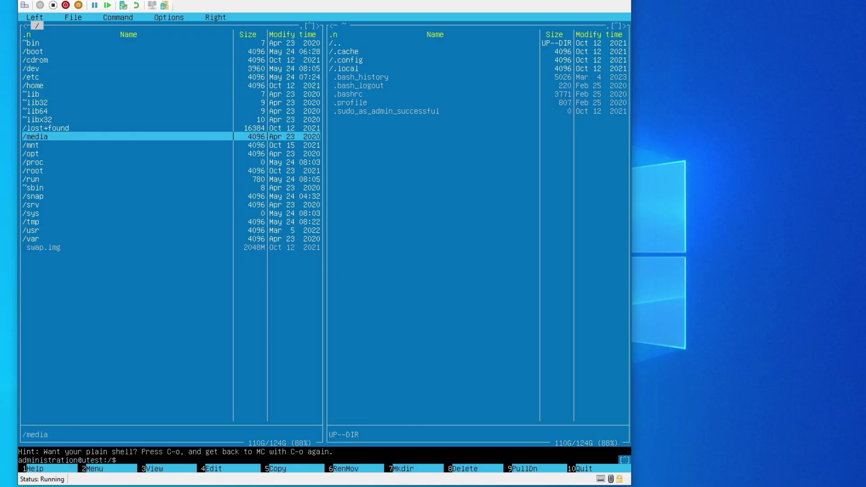
key("Down")
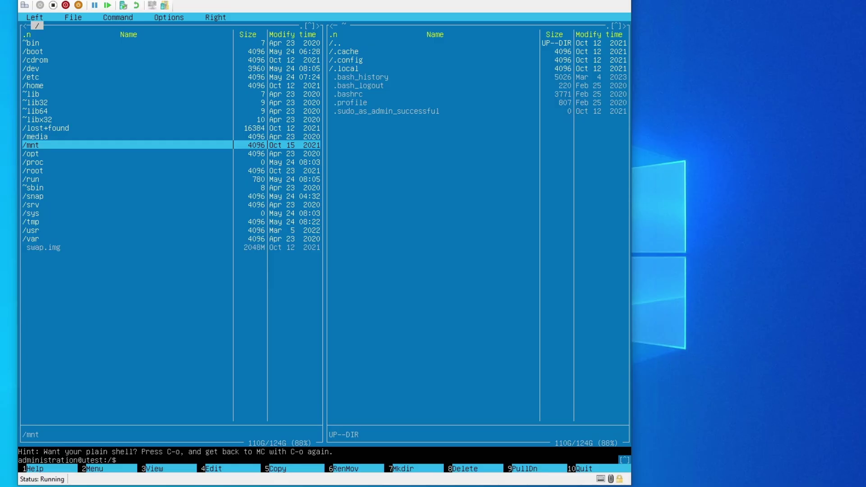
key("Up")
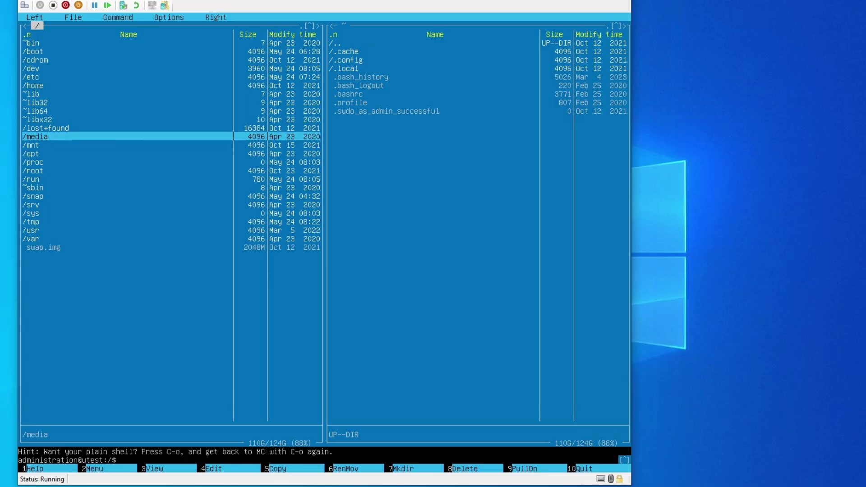
key("Down")
key("Return")
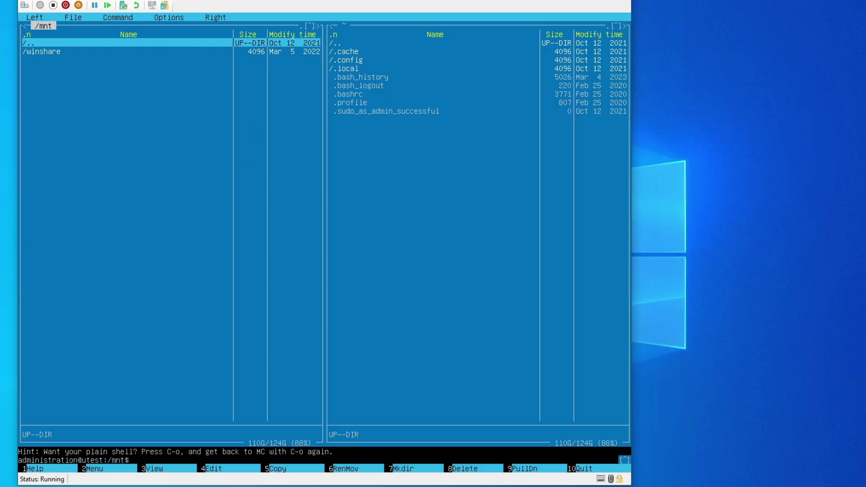
key("Down")
key("Return")
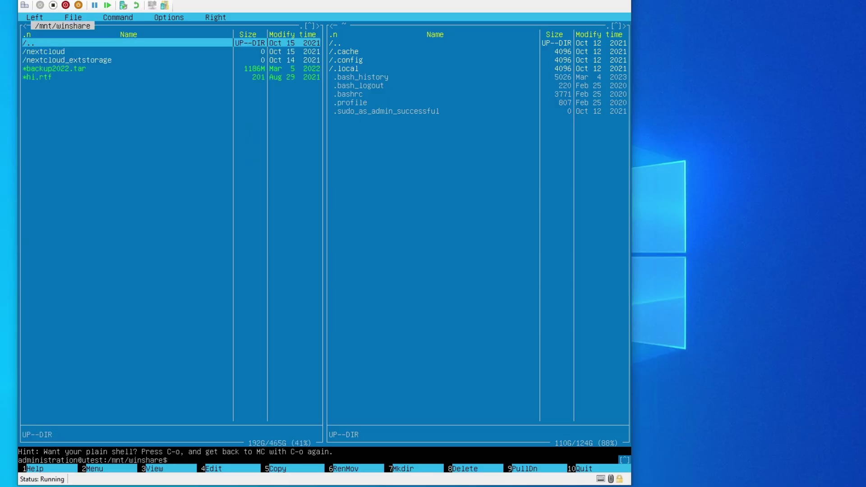
key("Down")
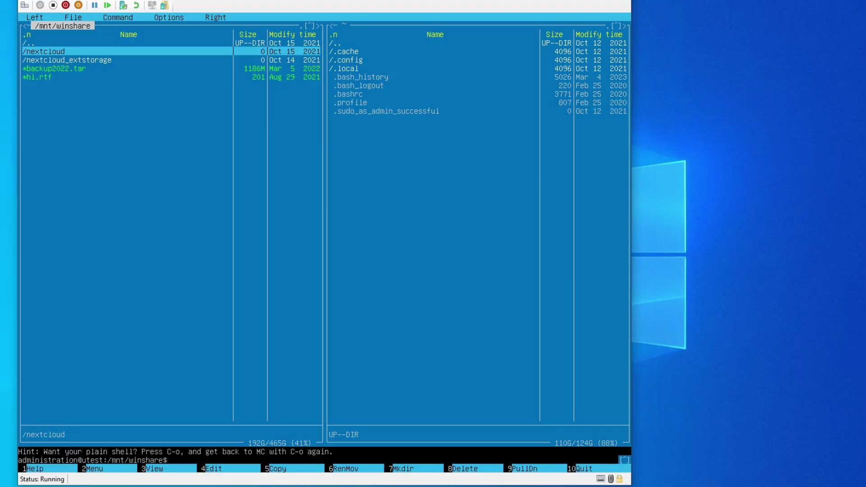
key("Return")
key("Down")
key("Return")
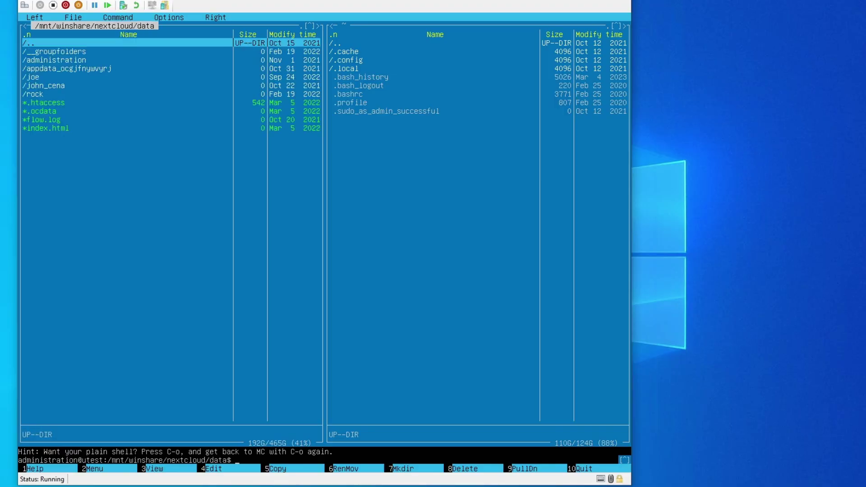
Step: Climb back up to the root directory and highlight the /var folder
key("Return")
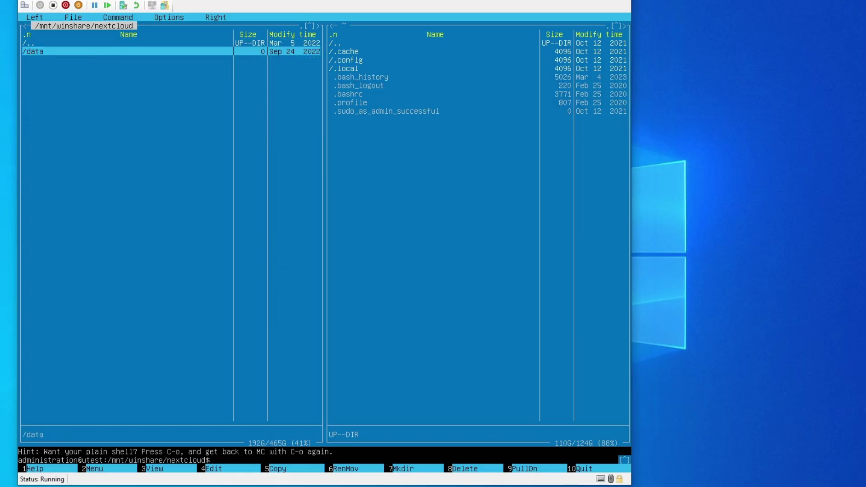
key("Up")
key("Return")
key("Up")
key("Return")
key("Up")
key("Return")
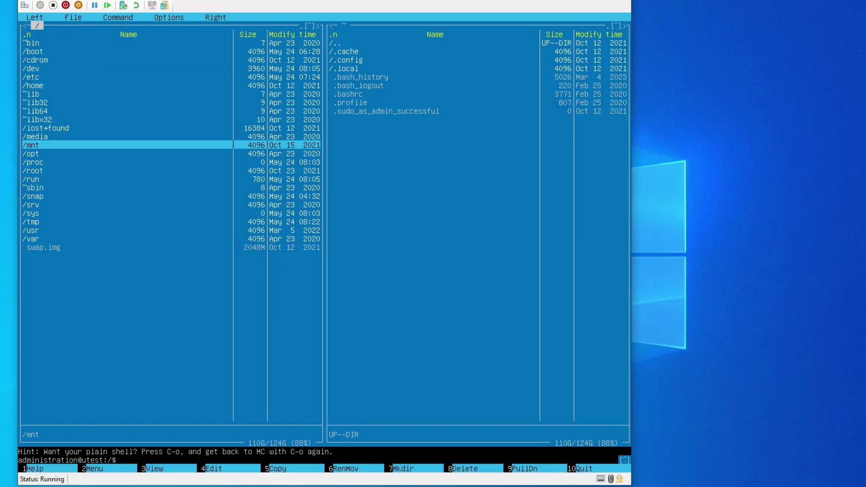
key("Down")
key("Down")
key("Down")
key("Down")
key("Down")
key("Down")
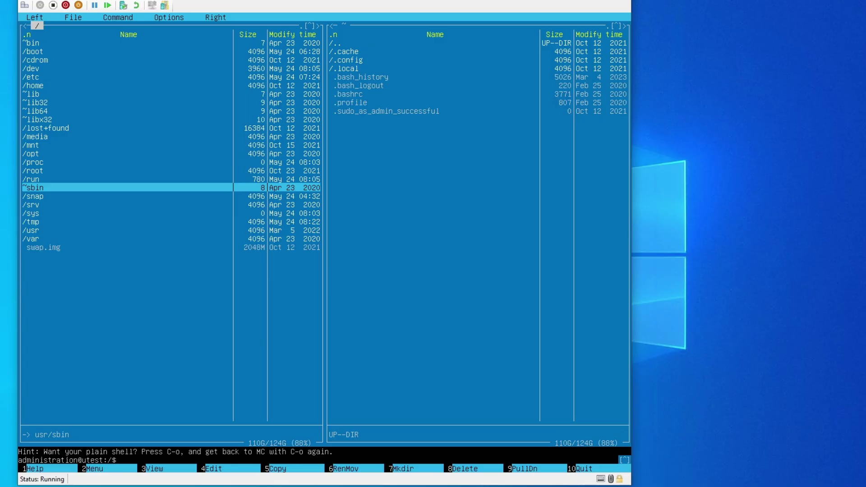
key("Up")
key("Up")
key("Up")
key("Up")
key("Up")
key("Up")
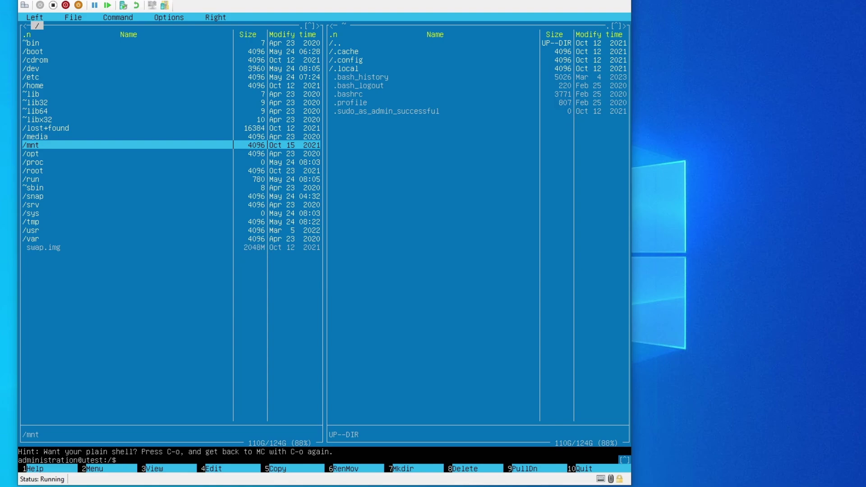
key("Down")
key("Down")
key("Down")
key("Down")
key("Down")
key("Down")
key("Down")
key("Down")
key("Down")
key("Down")
key("Down")
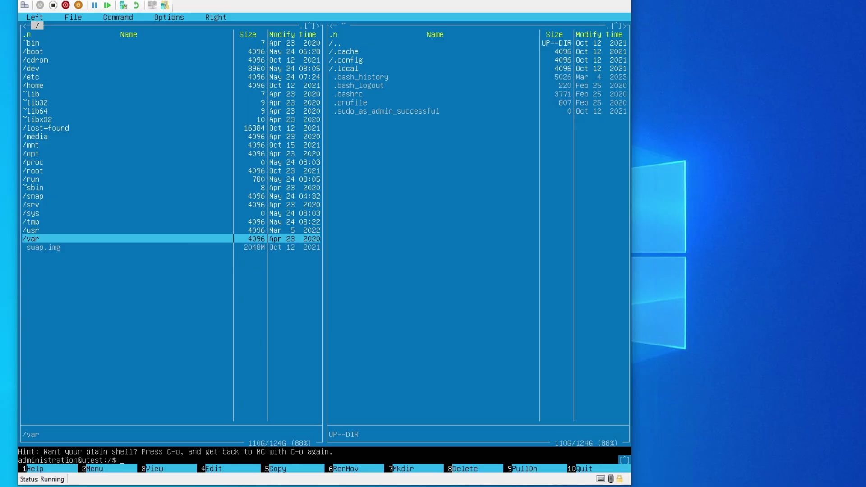
Step: Browse into /var/snap/nextcloud/current/nextcloud/config and highlight config.php
key("Return")
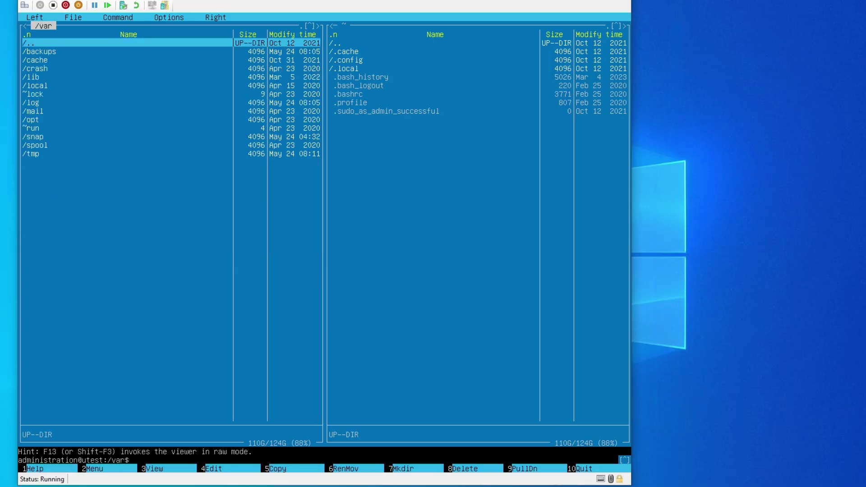
key("Down")
key("Down")
key("Down")
key("Down")
key("Down")
key("Down")
key("Down")
key("Down")
key("Down")
key("Down")
key("Down")
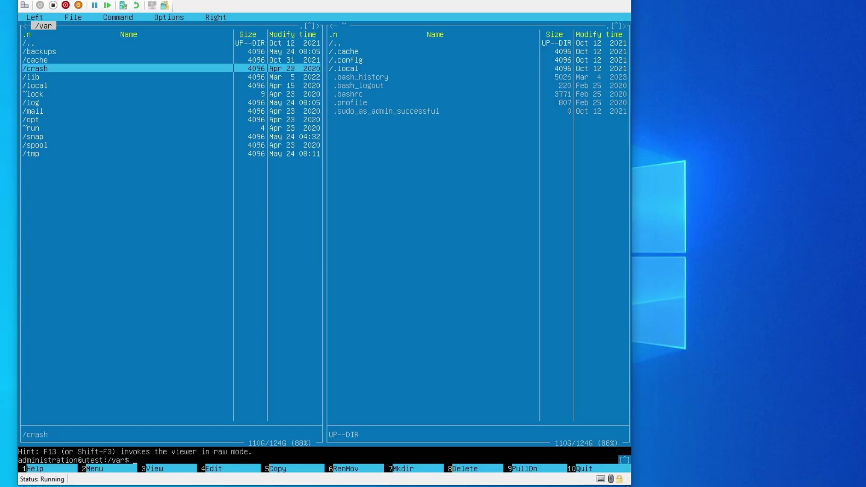
key("Return")
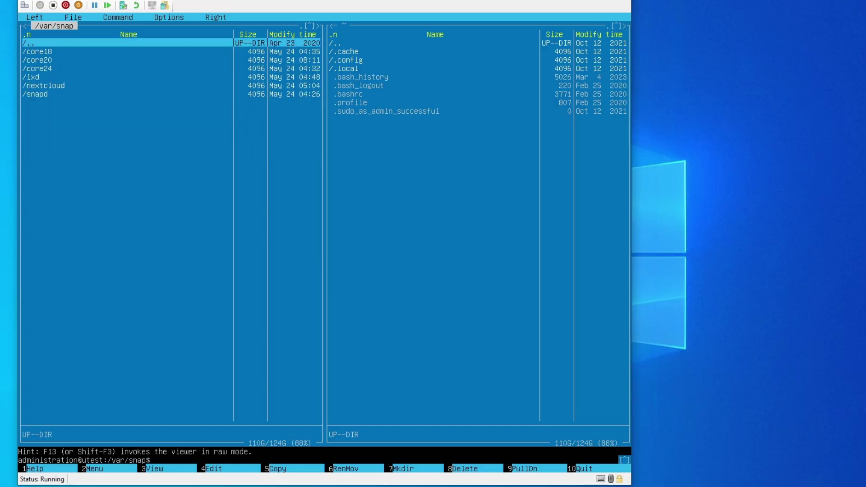
key("Down")
key("Down")
key("Down")
key("Down")
key("Down")
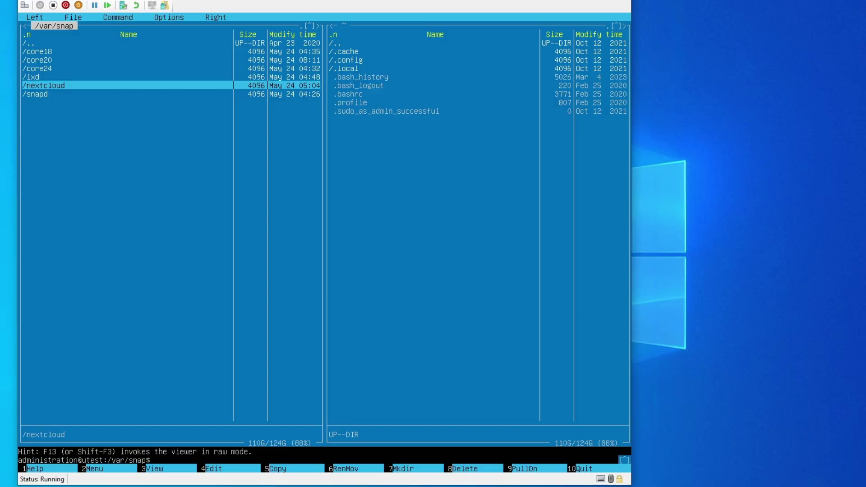
key("Return")
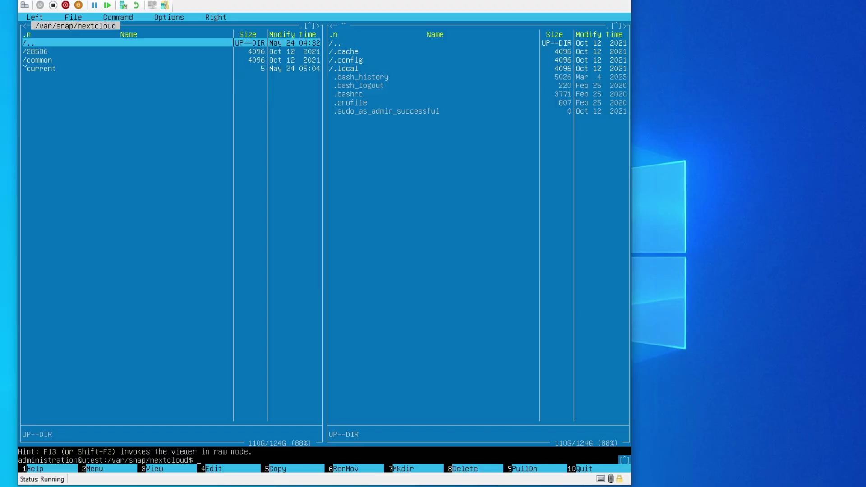
key("Down")
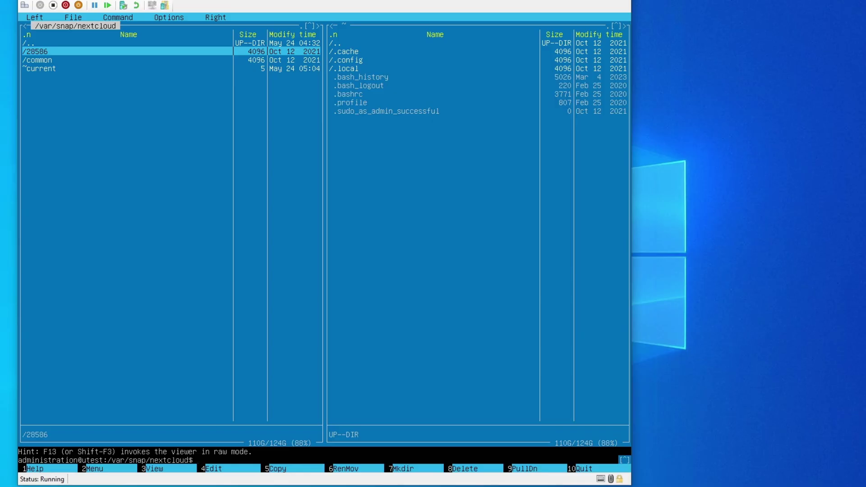
key("Down")
key("Down")
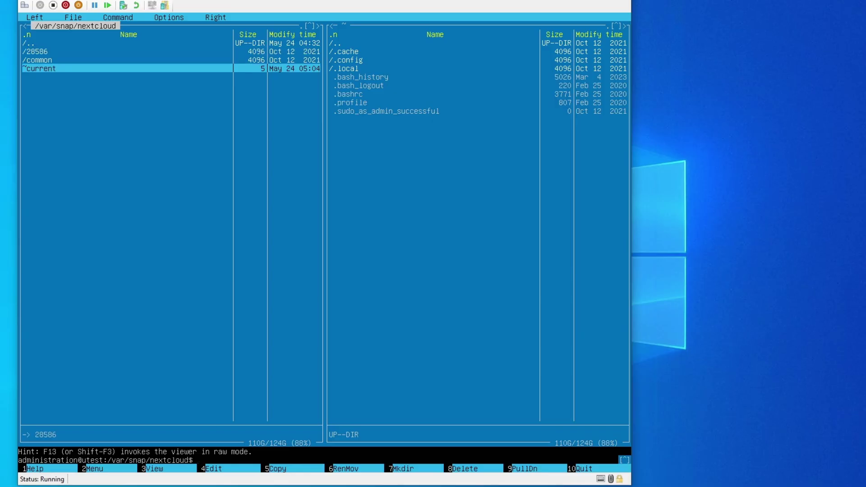
key("Return")
key("Down")
key("Down")
key("Down")
key("Down")
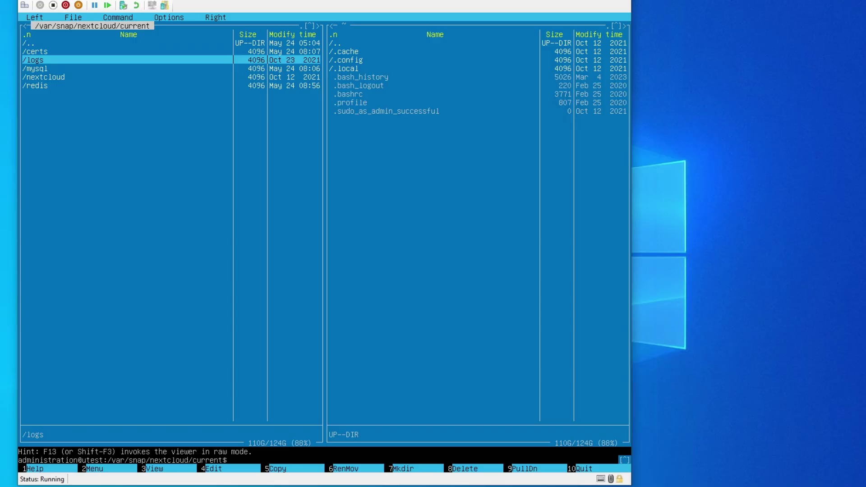
key("Return")
key("Down")
key("Down")
key("Up")
key("Return")
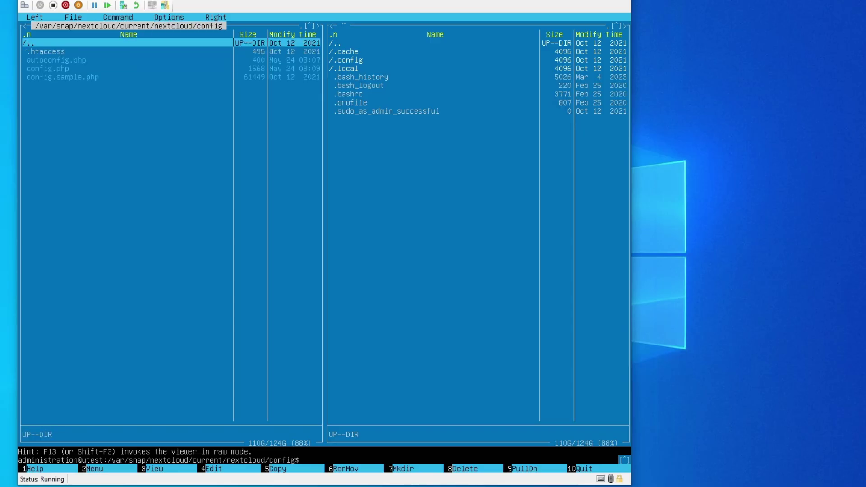
key("Down")
key("Down")
key("Down")
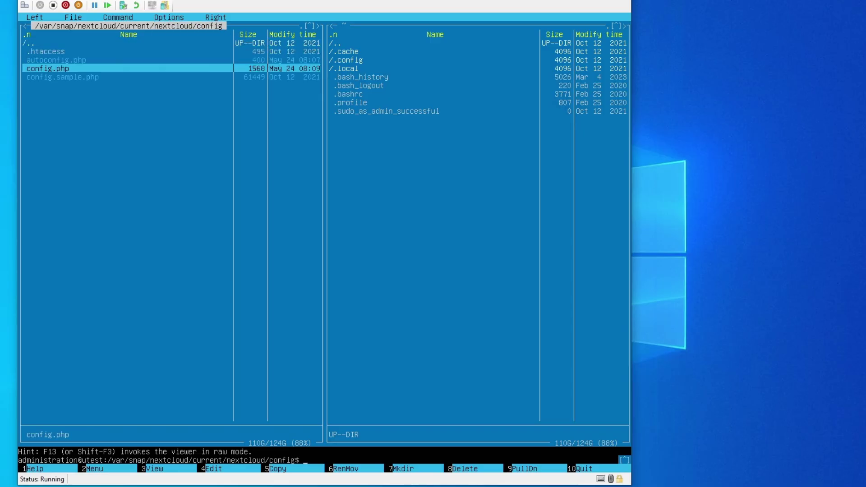
Step: Go back to the nextcloud snap folder and enter 28586/nextcloud/config, reaching config.php
key("Up")
key("Up")
key("Up")
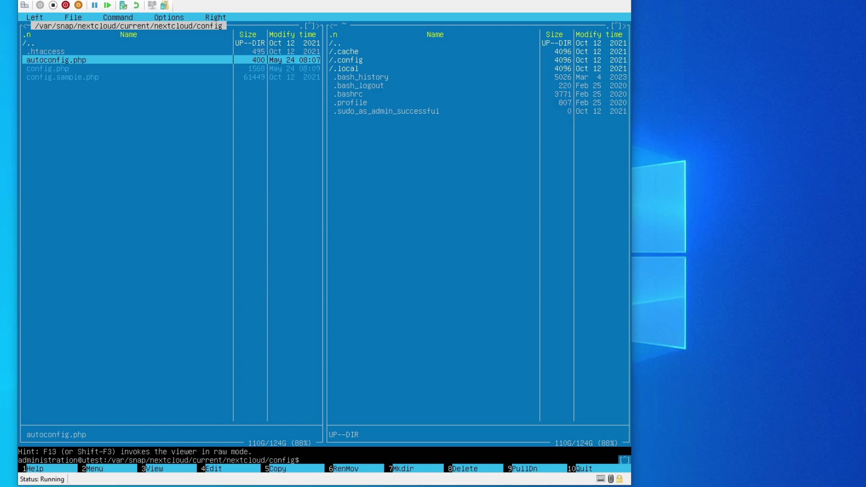
key("Return")
key("Up")
key("Return")
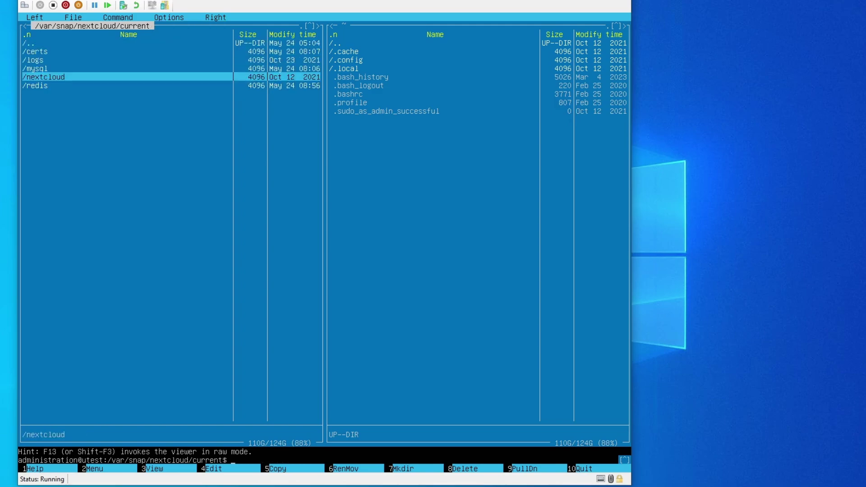
key("Up")
key("Up")
key("Up")
key("Up")
key("Return")
key("Up")
key("Up")
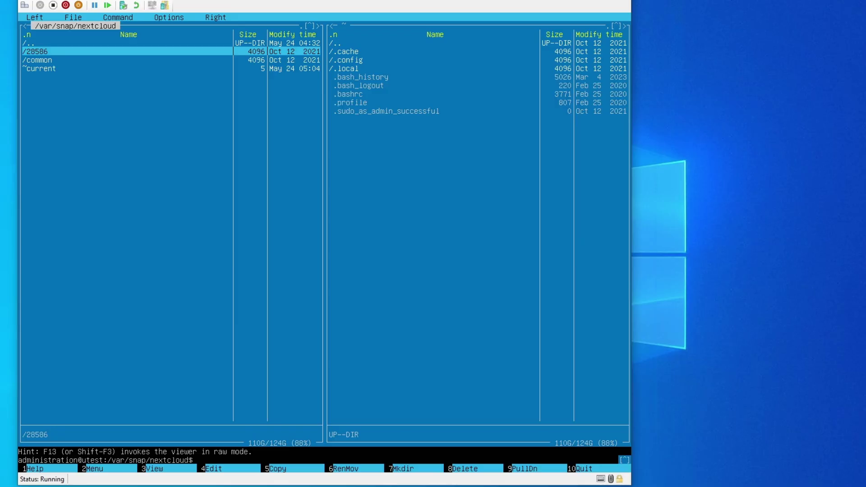
key("Return")
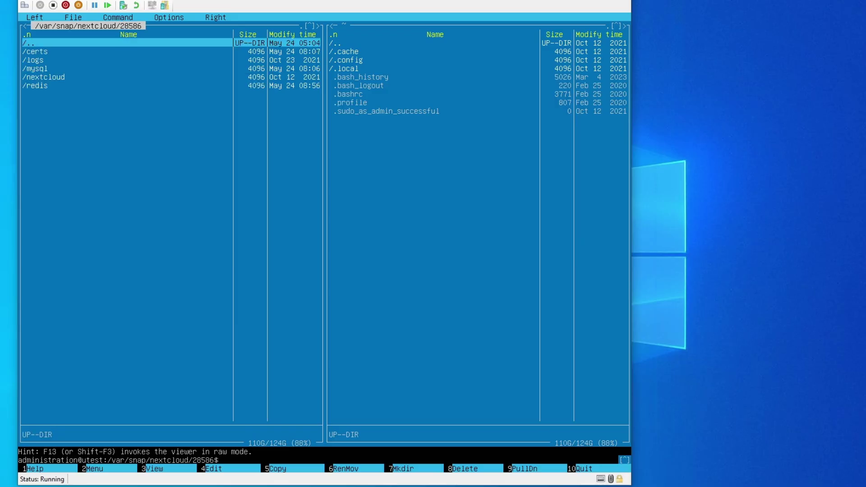
key("Down")
key("Down")
key("Down")
key("Down")
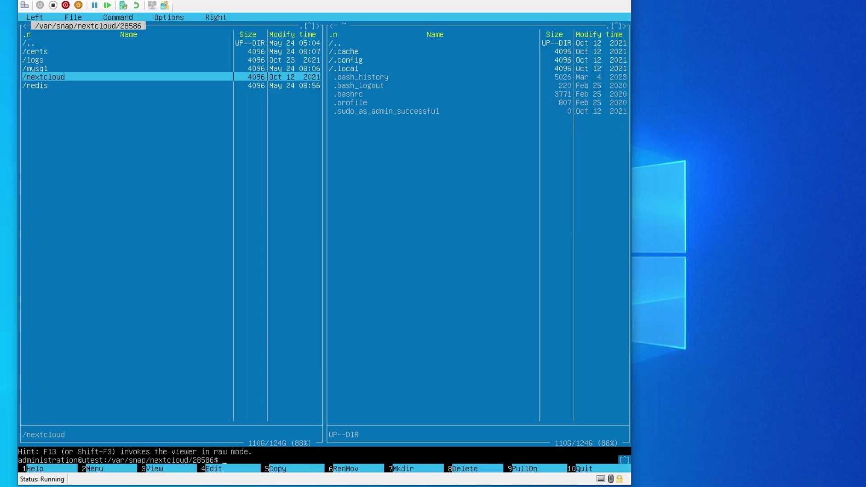
key("Return")
key("Down")
key("Return")
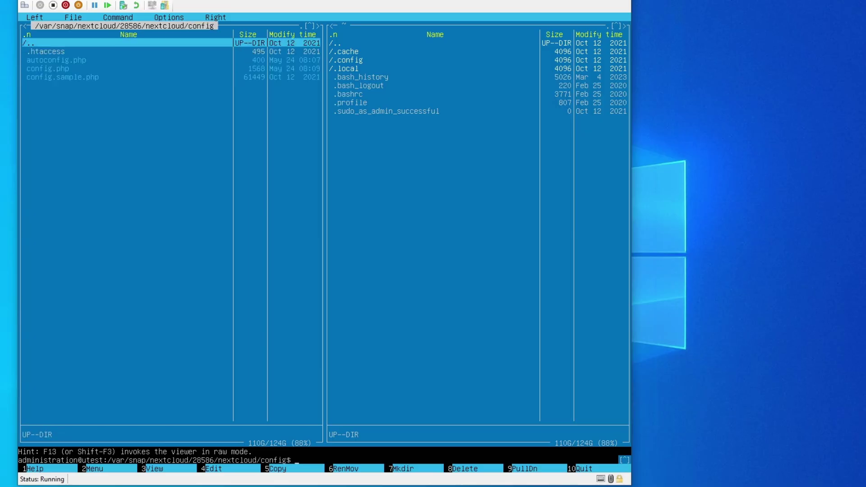
key("Down")
key("Down")
key("Down")
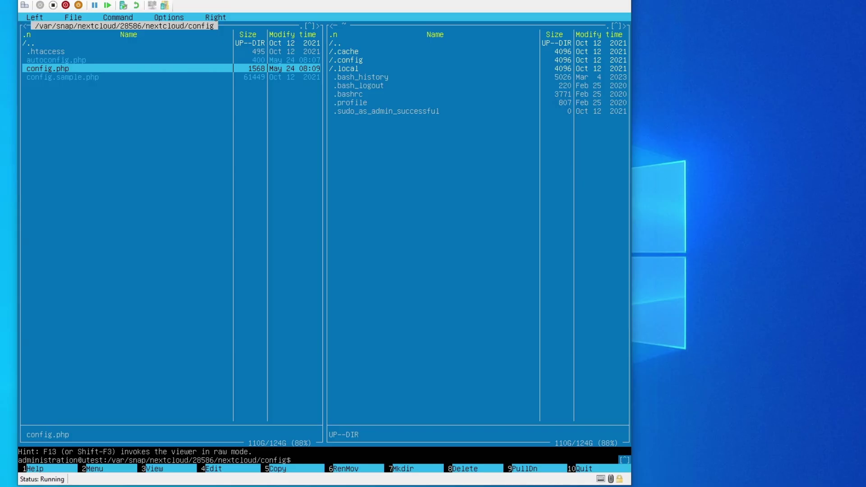
Step: Quit mc, cd to /var/snap/nextcloud/28586/nextcloud/config and enter sudo nextcloud.occ files:scan --all
key("F10")
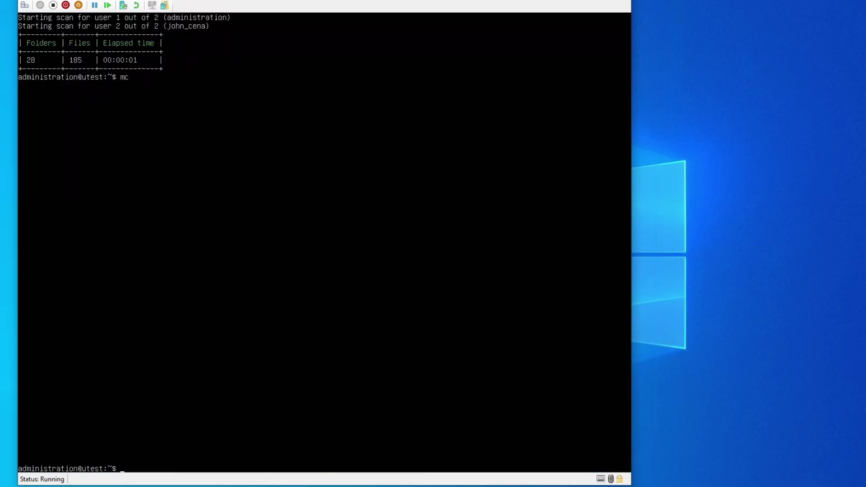
type("mc")
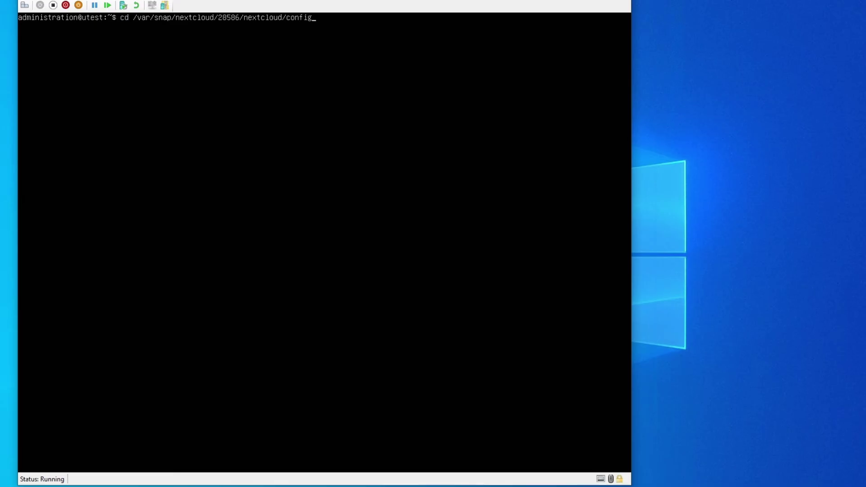
key("Return")
type("sudo nextcloud.occ files:scan --all")
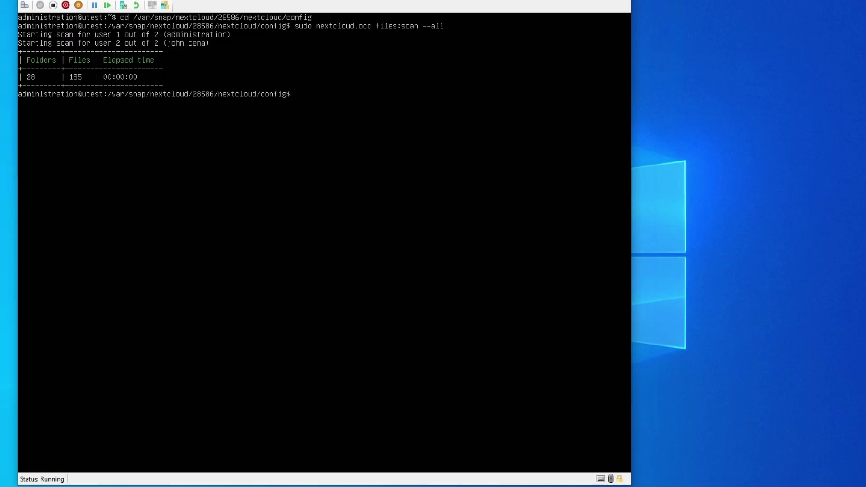
Step: From /var/snap/nextcloud/current/nextcloud/config, run sudo nextcloud.occ files:scan --all again
type("cd /var/snap/nextcloud/current/nextcloud/config")
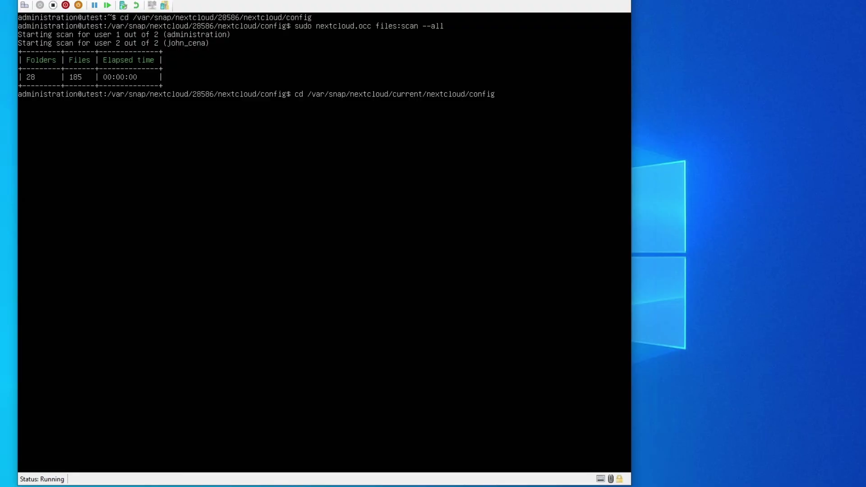
key("Return")
type("sudo nextcloud.occ files:scan --all")
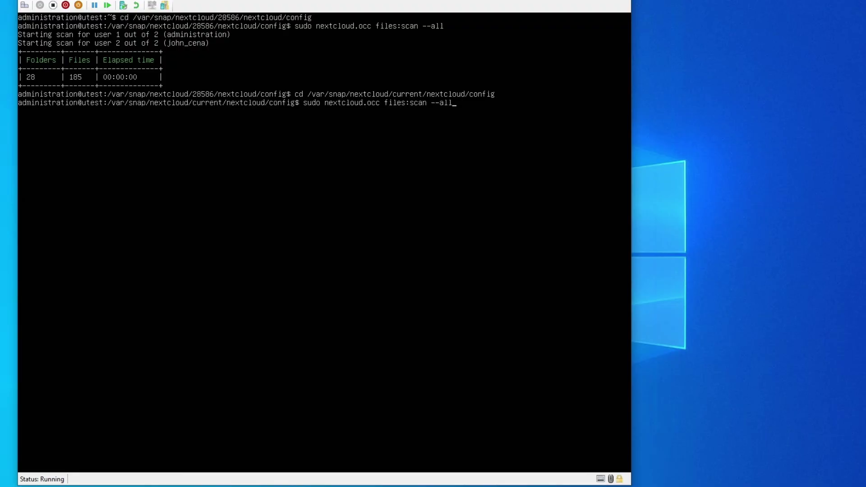
key("Return")
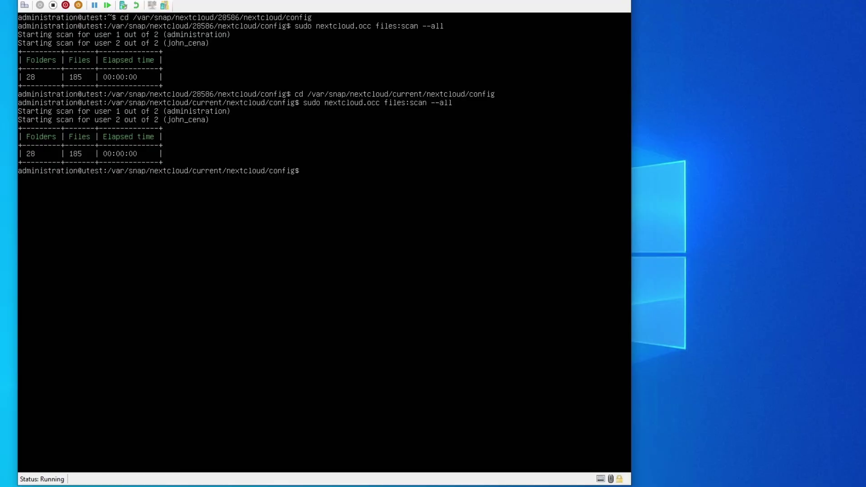